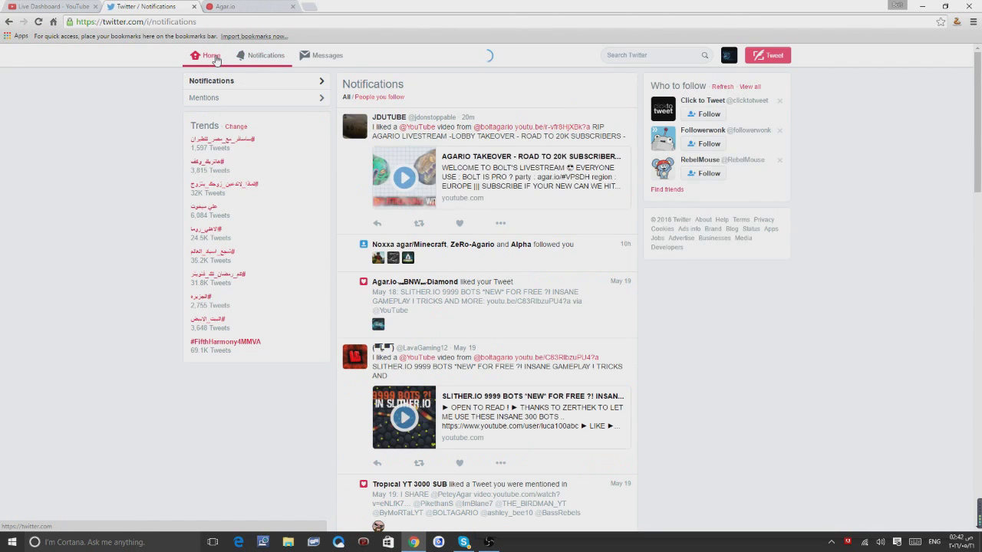
- Cycle through the browser tabs and return to the Twitter page
key(ctrl+Tab)
click(160, 5)
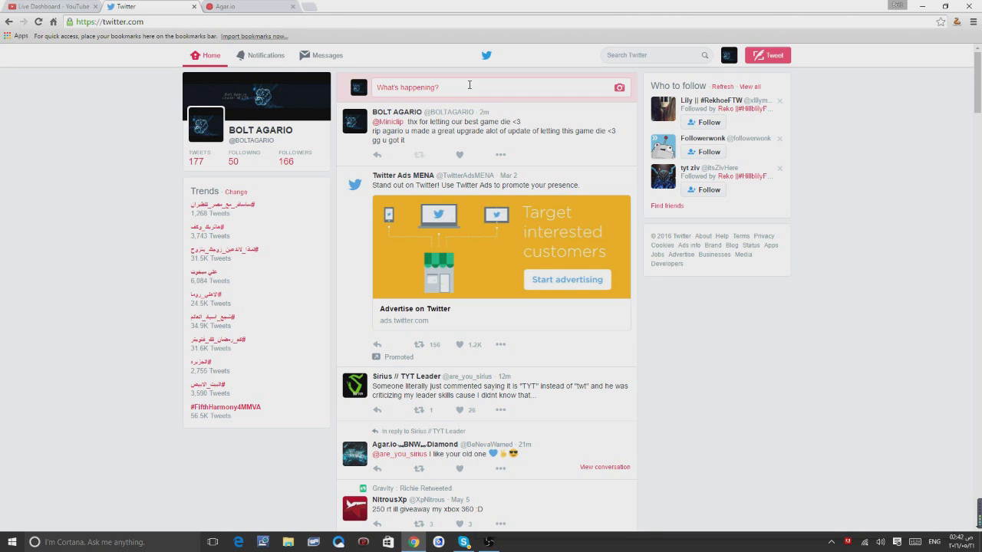
- Reload Agar.io without the old party code, attempt sign-in, and choose Party mode
click(238, 6)
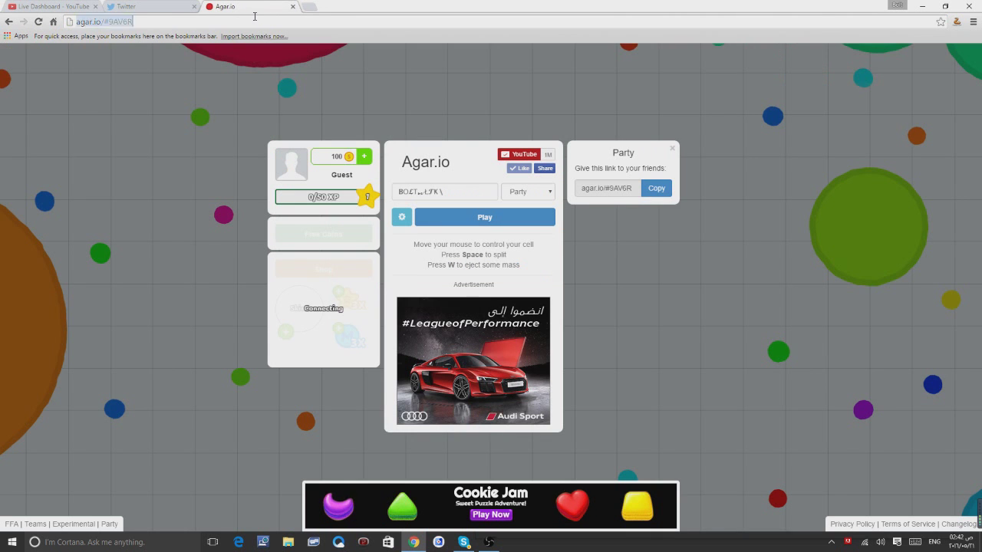
text(a)
key(Return)
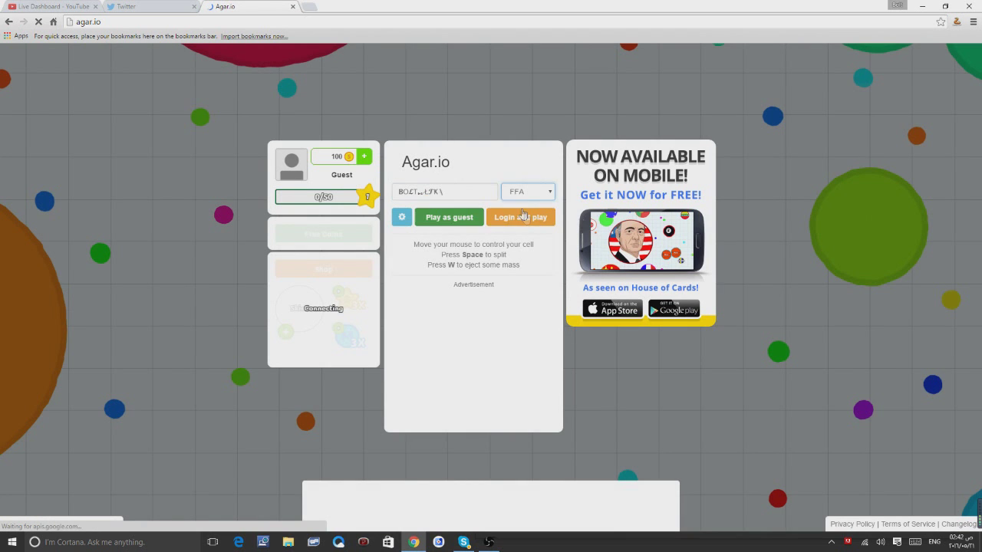
click(523, 214)
click(473, 260)
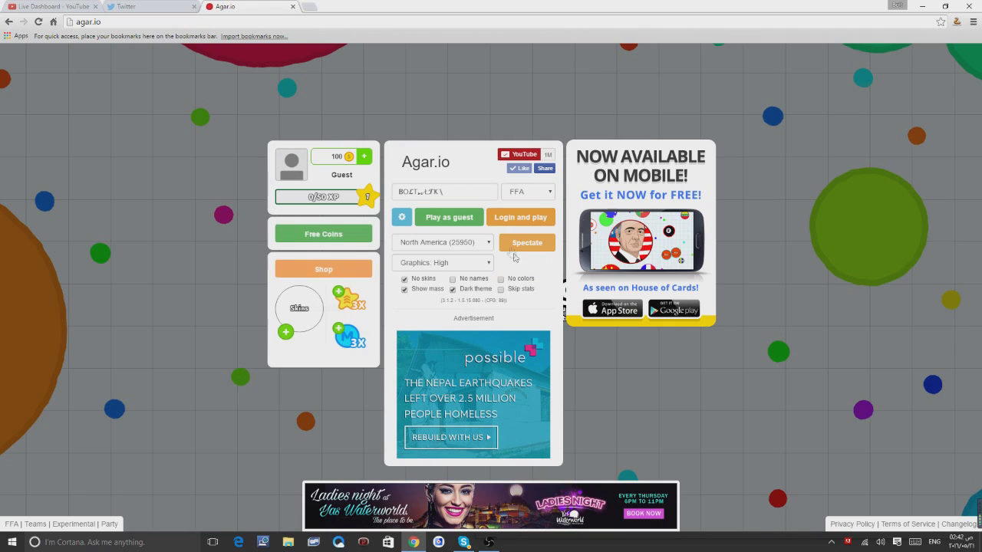
click(519, 232)
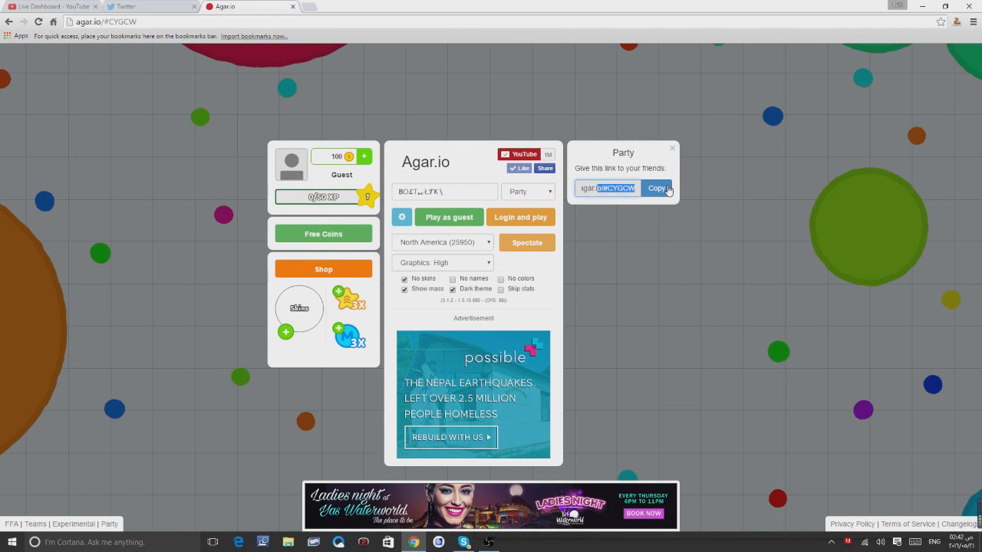
- Spectate the match twice, try guest play, then pick Party mode
click(534, 244)
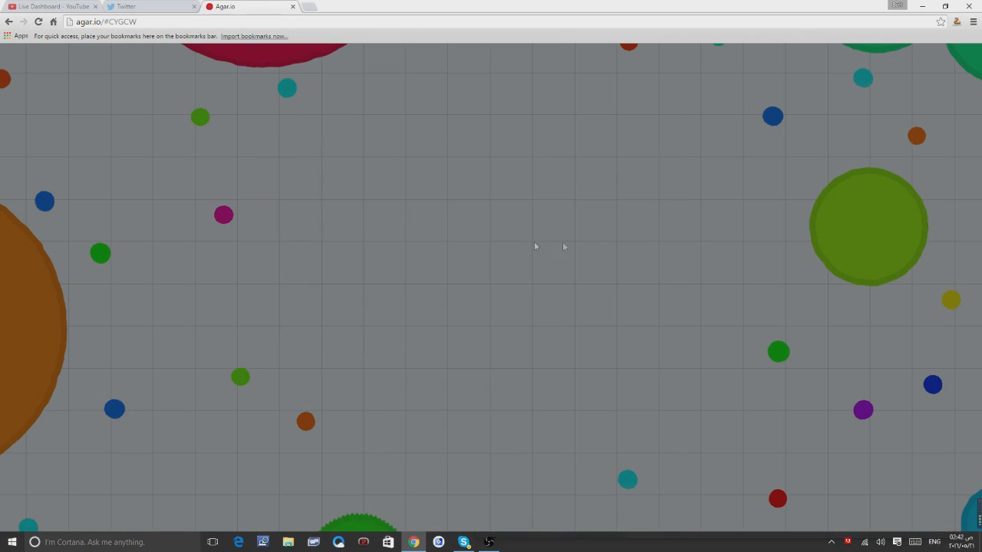
click(534, 243)
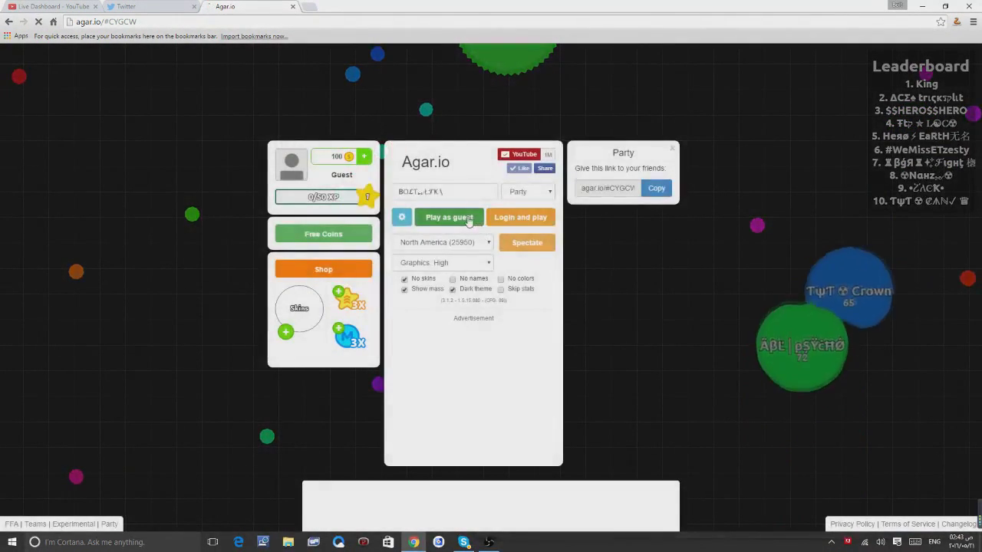
click(469, 218)
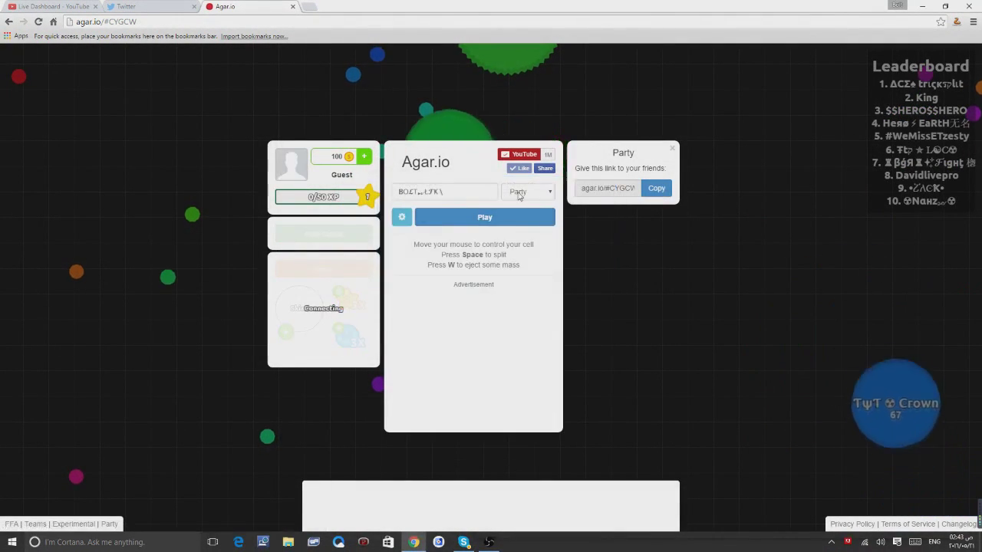
click(520, 192)
click(526, 193)
click(518, 232)
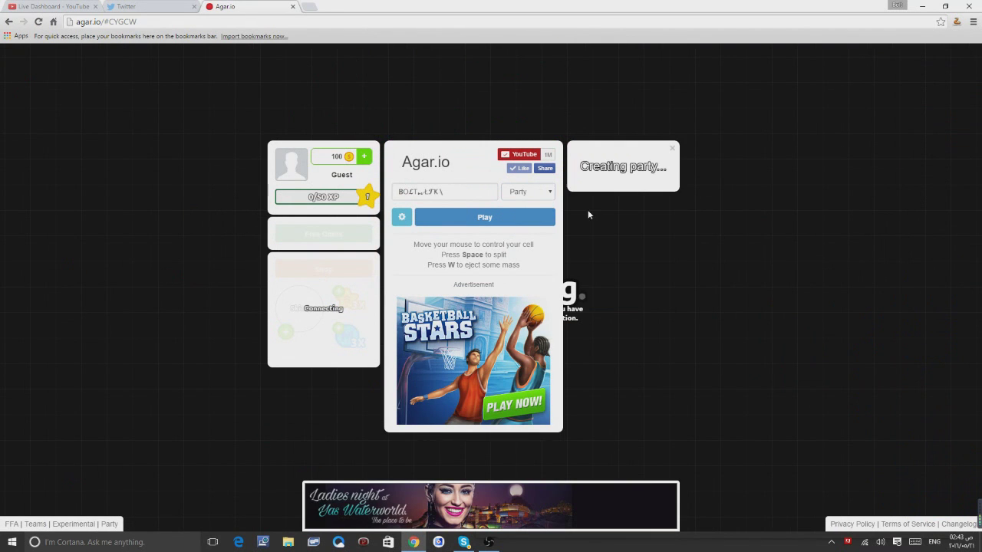
- Switch back to FFA, edit the nickname, reselect Party, copy agar.io/#XZXMG, and play
click(525, 192)
click(452, 191)
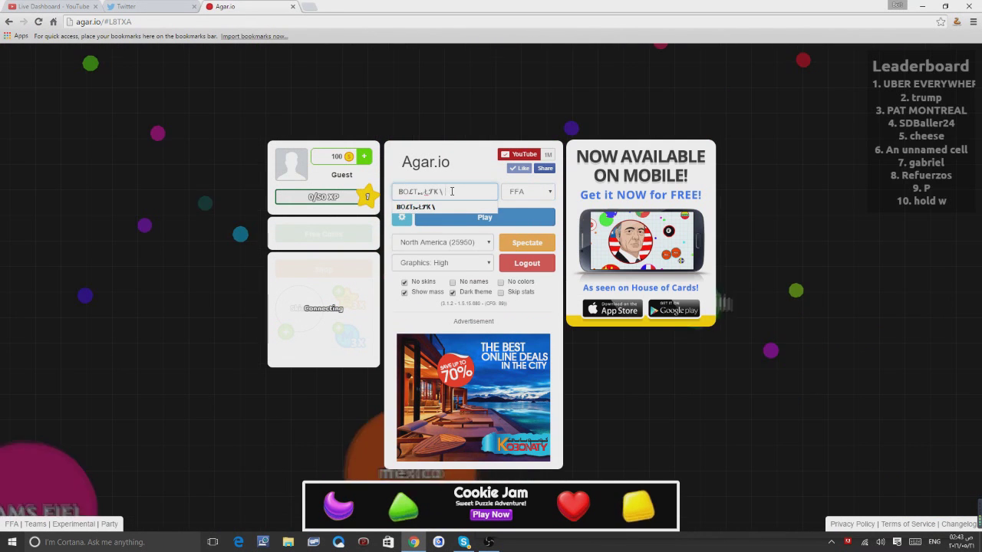
click(525, 192)
click(518, 233)
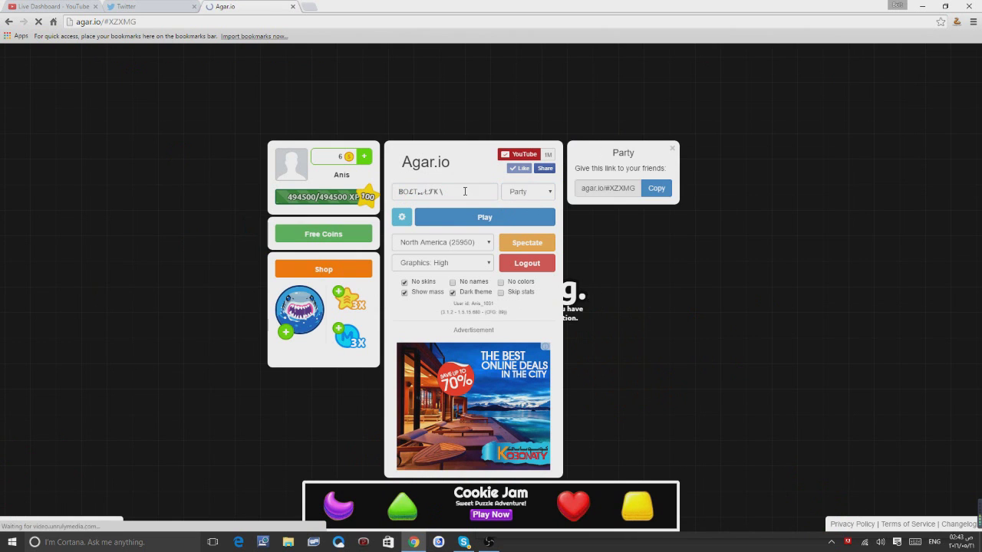
click(646, 189)
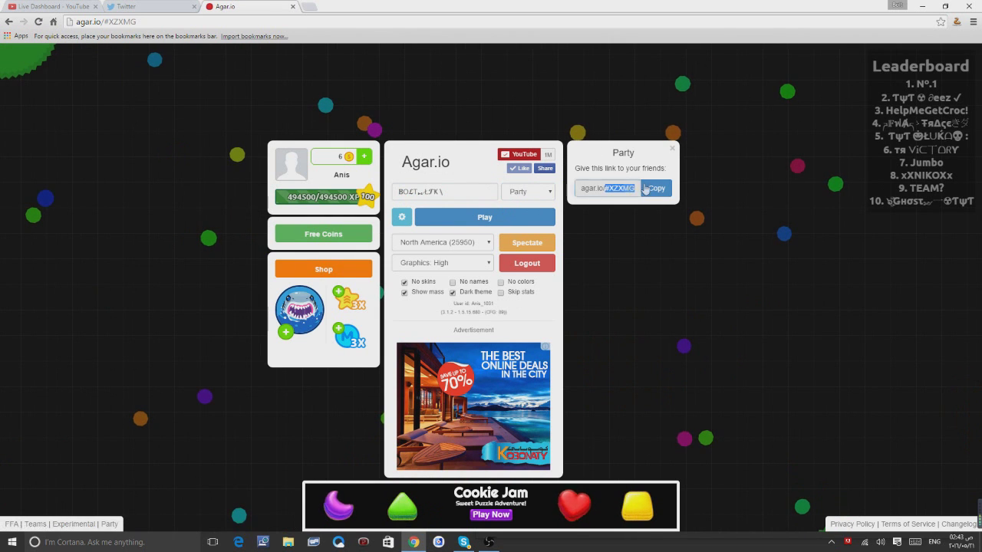
click(482, 217)
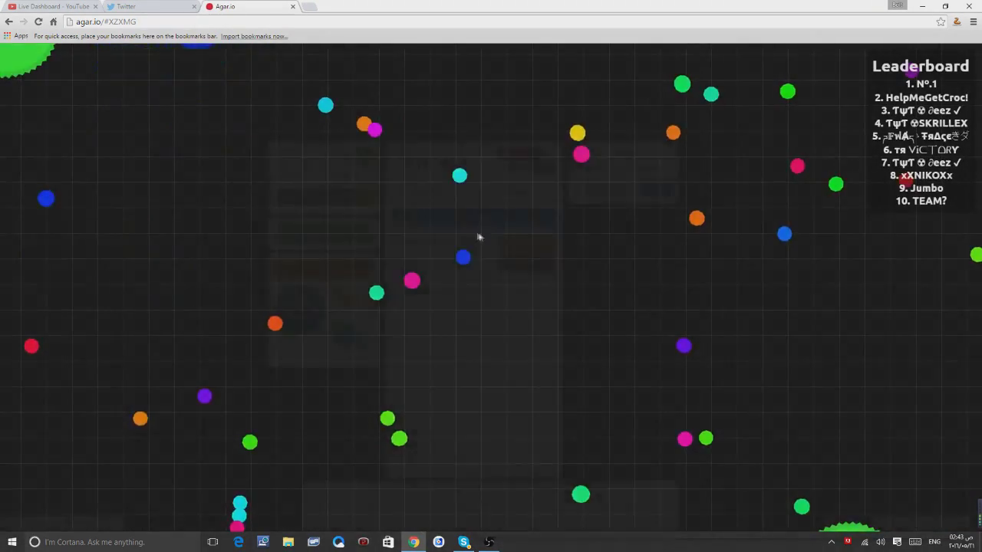
- Retry play and dismiss the menu, then check Twitter and YouTube before returning to Agar.io
click(502, 218)
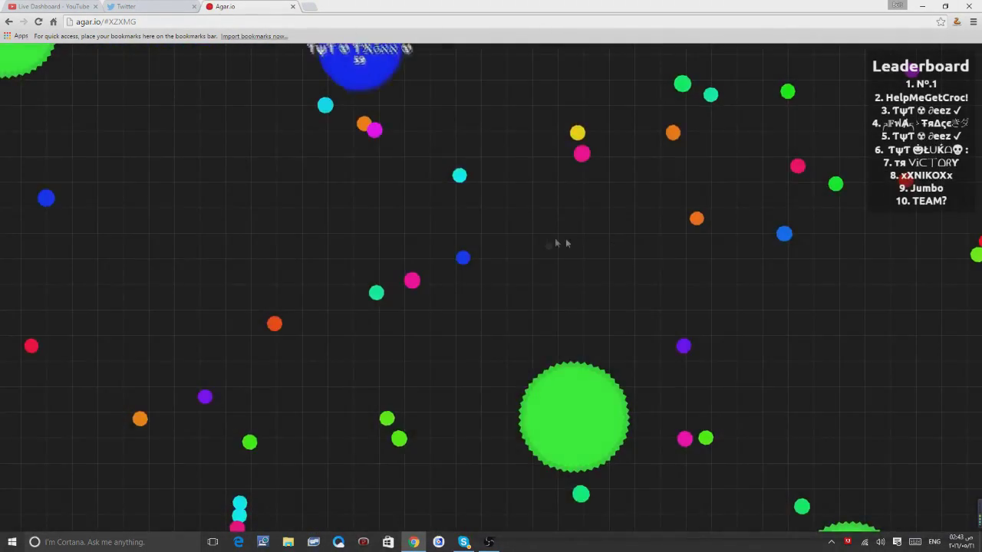
click(528, 242)
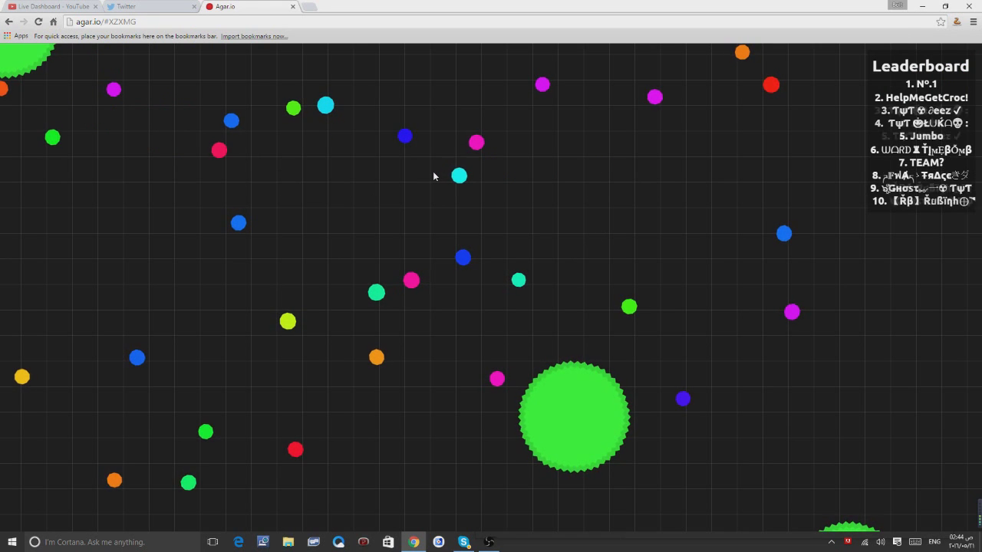
click(130, 6)
click(48, 6)
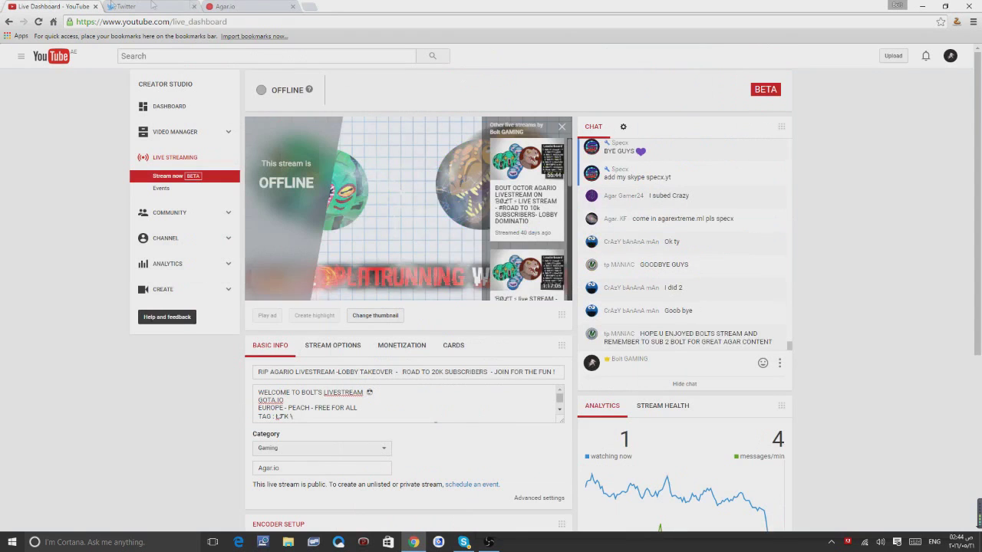
click(268, 6)
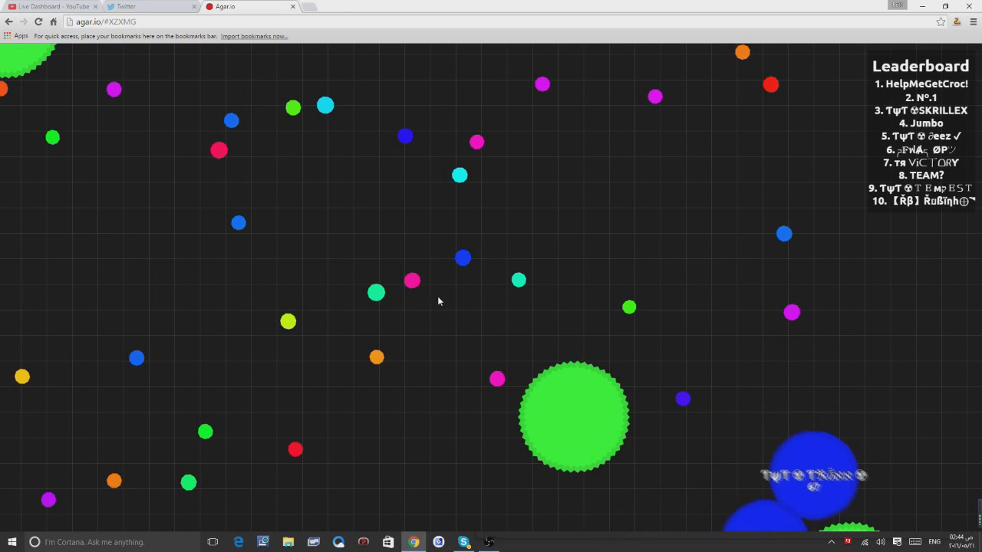